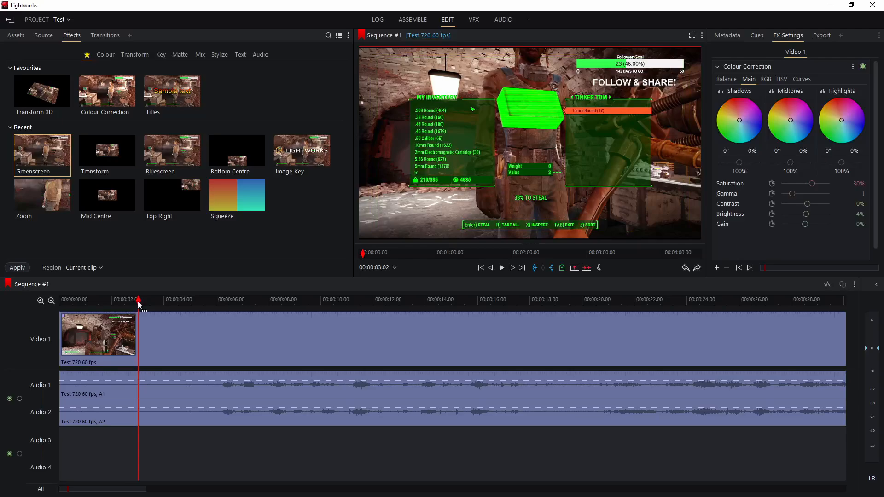
- Add a new video track to Sequence #1
right_click(36, 343)
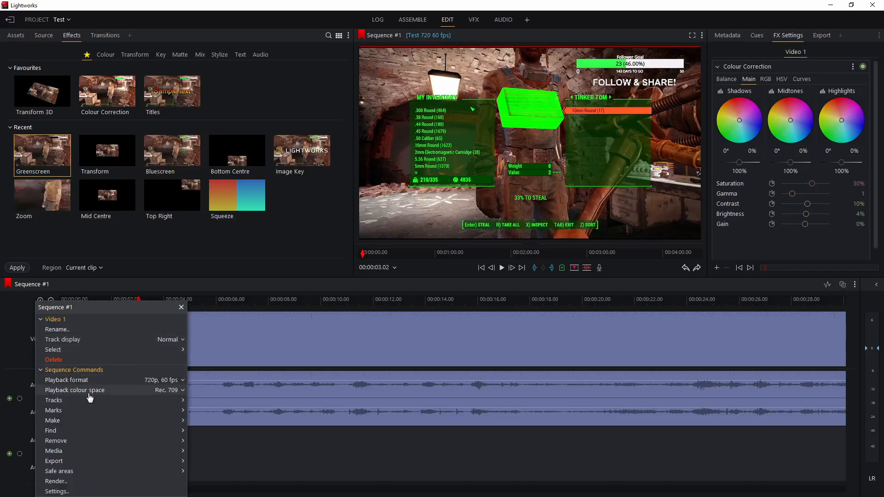
mouse_move(91, 405)
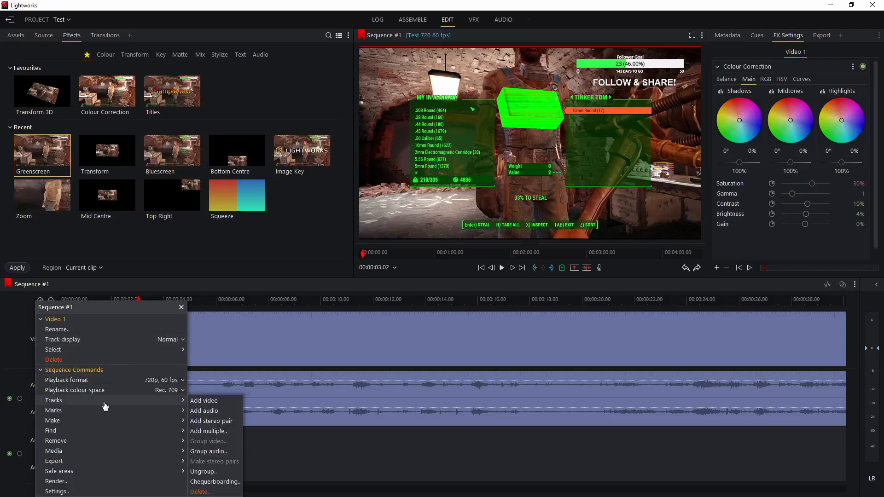
click(199, 402)
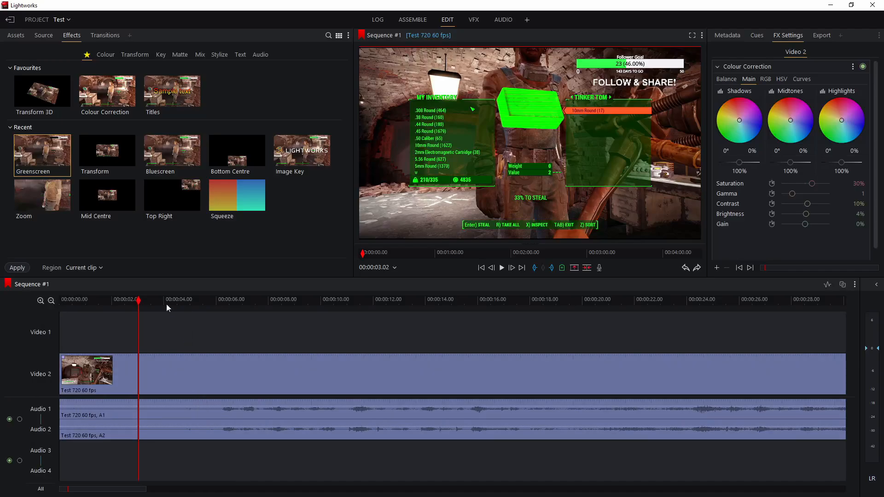
- Bring the SUBB green screen clip into the project's clips
click(51, 301)
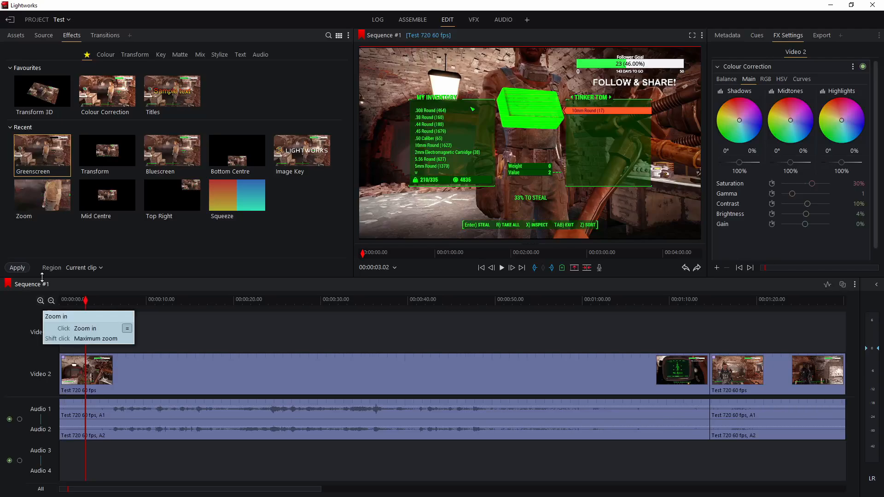
click(17, 36)
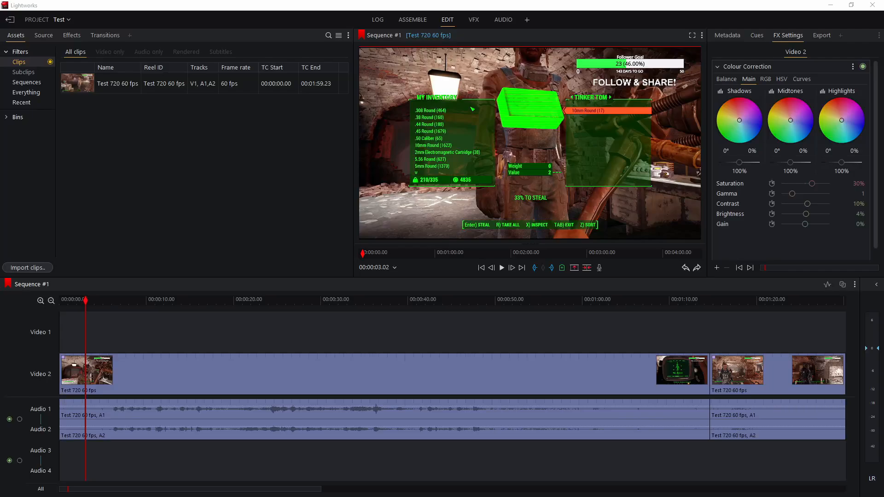
drag(95, 185, 148, 156)
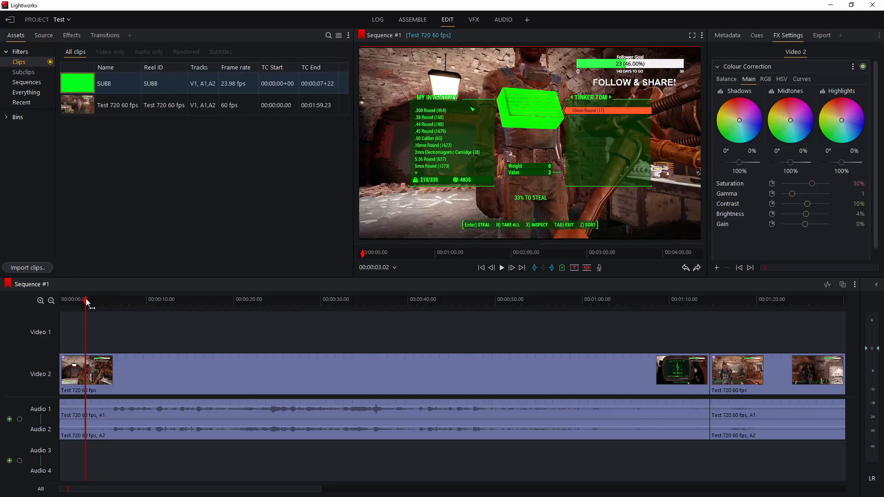
- Split the sequence at 00:00:05.40 and move all segments after the cut so that they start at about 00:00:23.05
drag(86, 303, 109, 302)
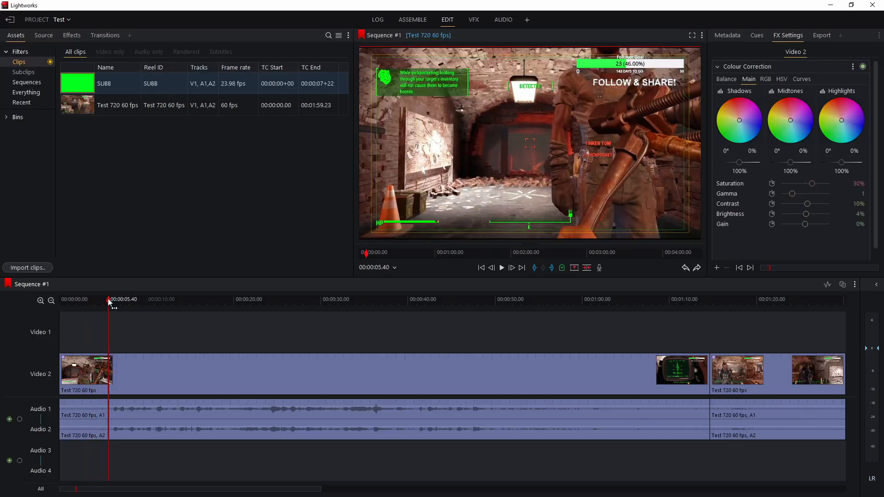
click(534, 267)
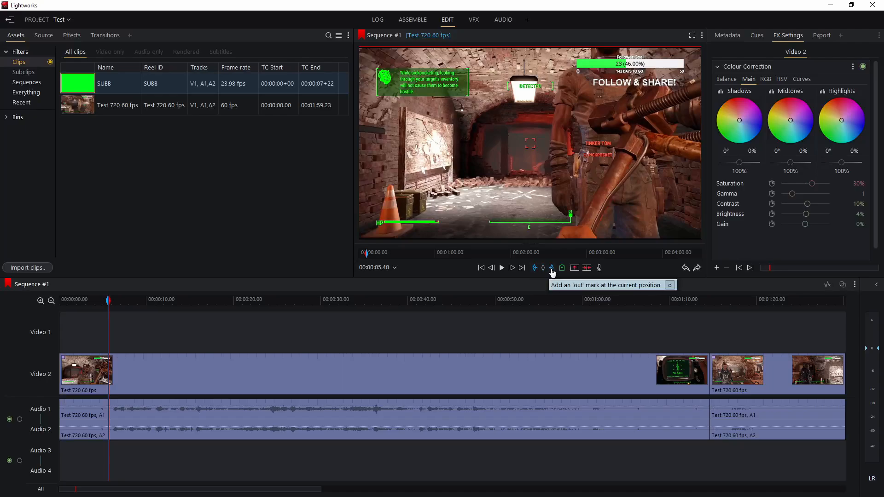
click(587, 270)
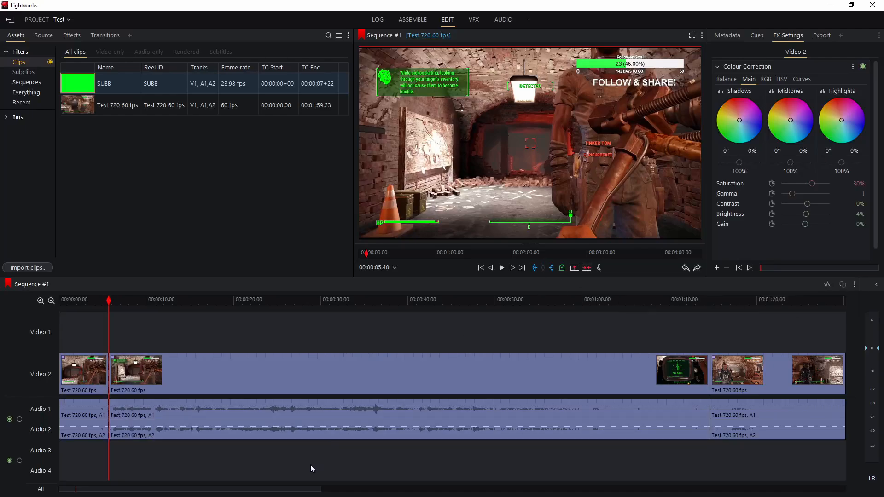
drag(266, 330, 781, 455)
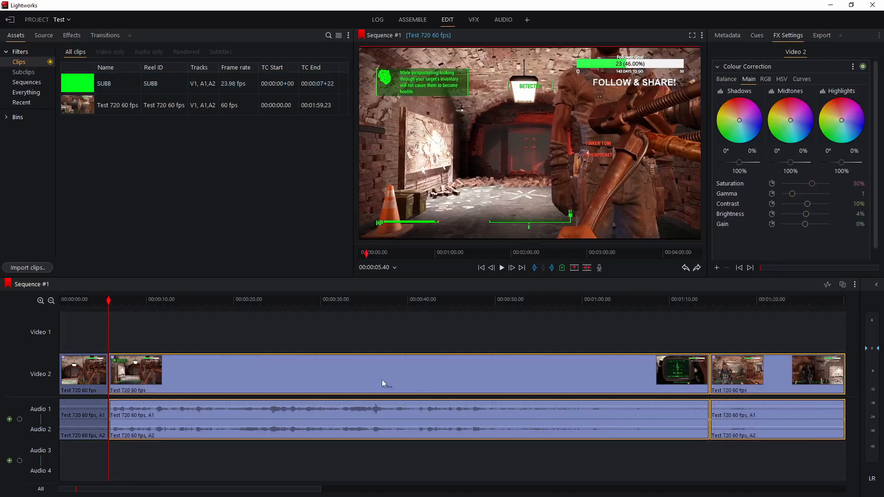
drag(308, 372, 462, 380)
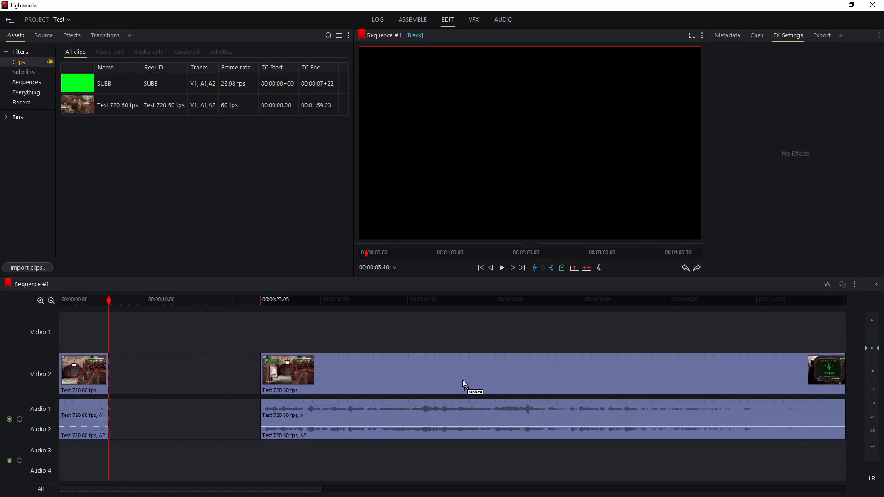
- Place the SUBB clip on Video 1, delete its audio, and align the clip with the start of the sequence
drag(143, 303, 100, 306)
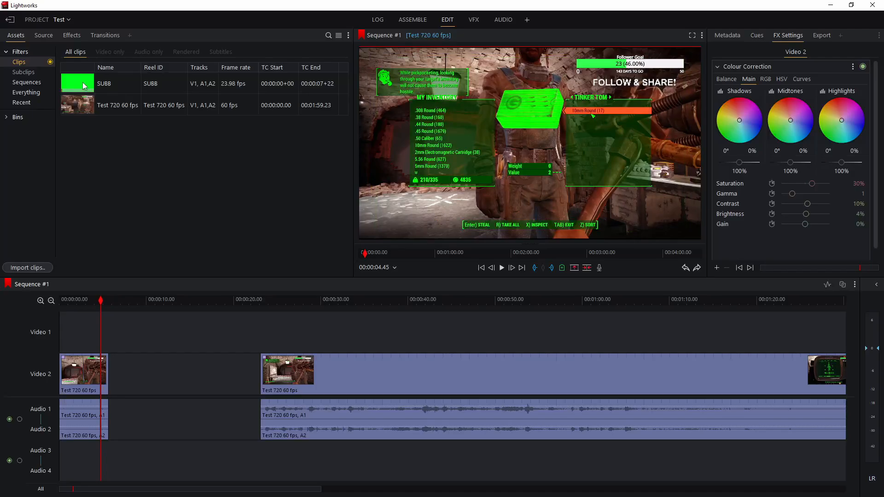
drag(83, 86, 114, 321)
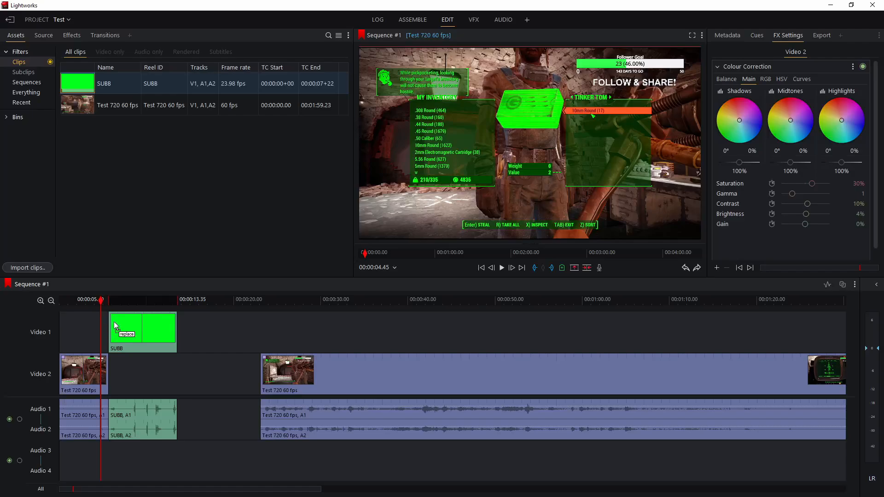
click(156, 425)
key(Delete)
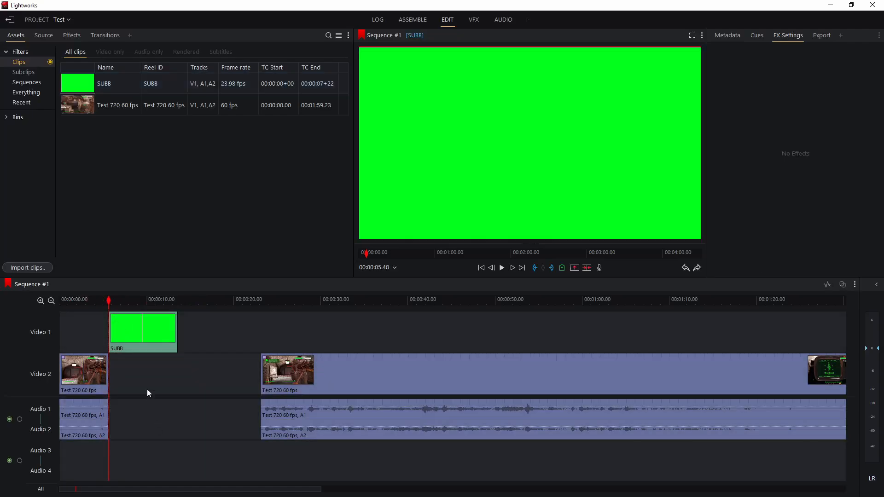
drag(142, 331, 95, 330)
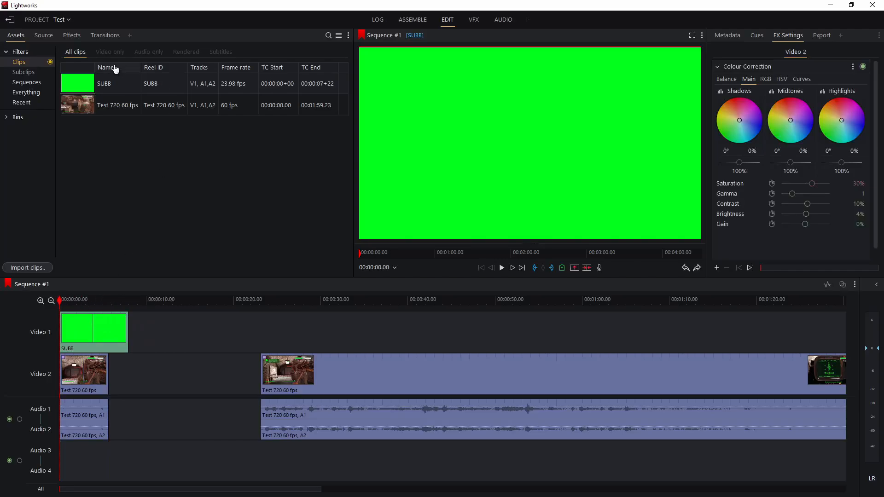
- Apply the Transform effect to the SUBB clip, try shifting its picture downward, and return it to about the frame's centre
click(76, 38)
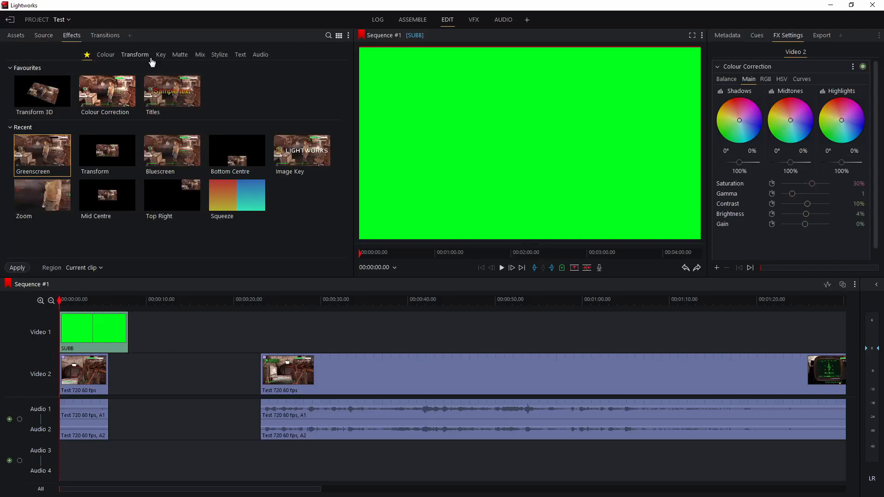
click(135, 54)
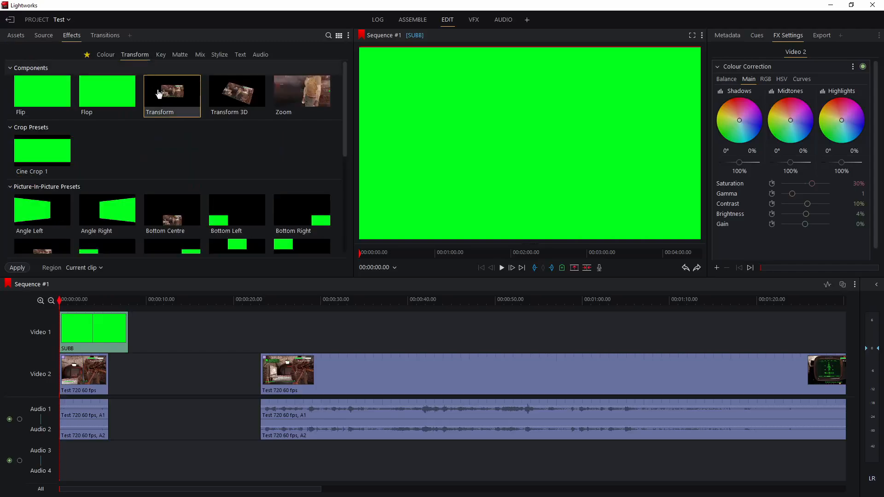
drag(178, 95, 96, 319)
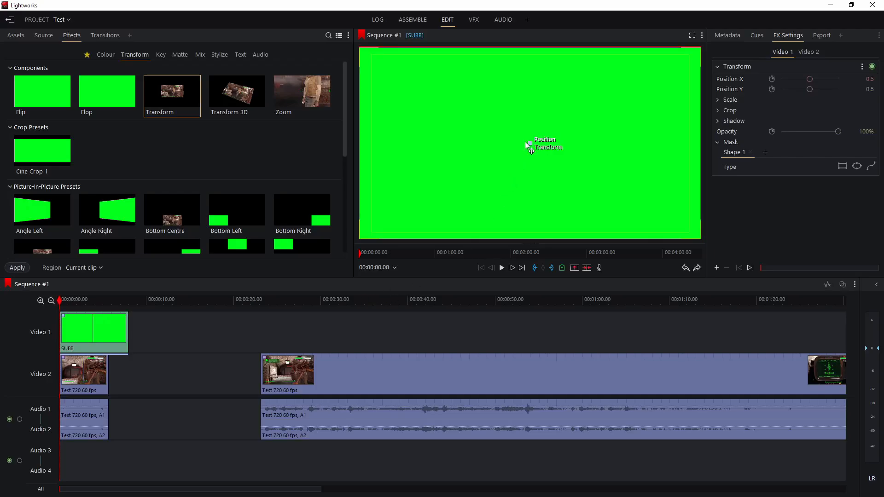
drag(532, 145, 534, 173)
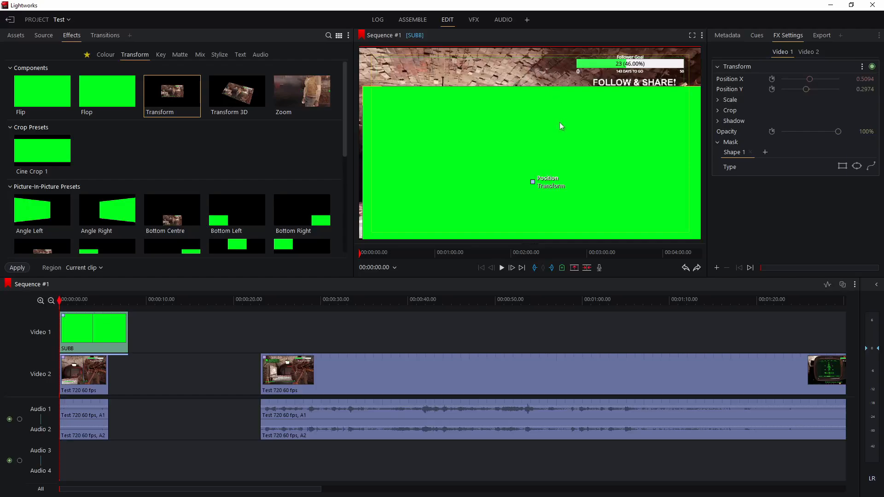
drag(540, 183, 529, 143)
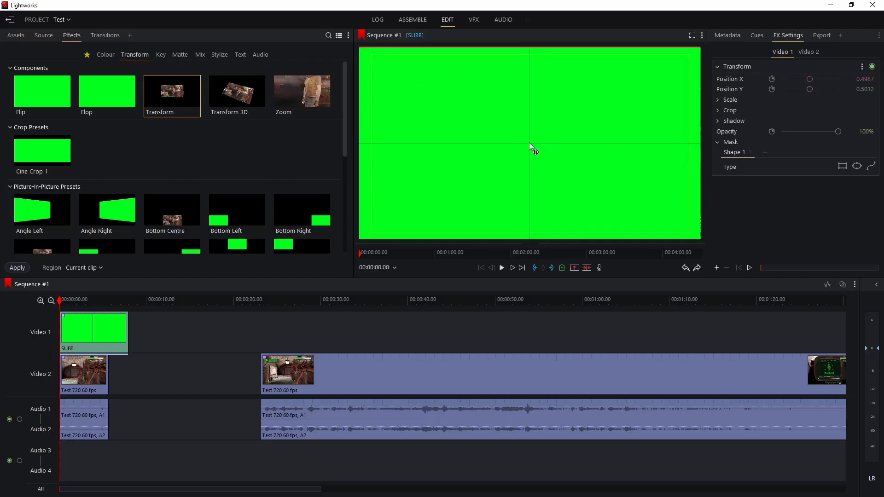
- Apply the Greenscreen key preset to the SUBB clip with the playhead at 00:00:03.35
mouse_move(77, 302)
mouse_down()
mouse_move(103, 304)
mouse_move(91, 302)
mouse_up()
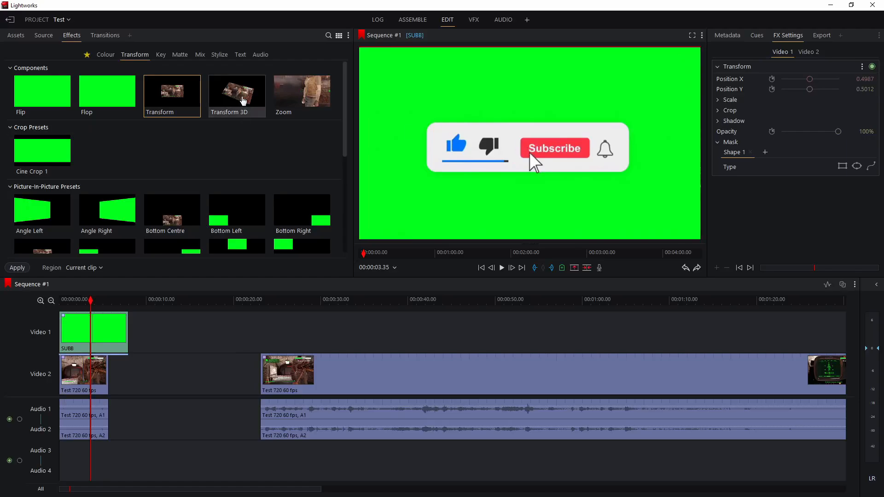
click(160, 56)
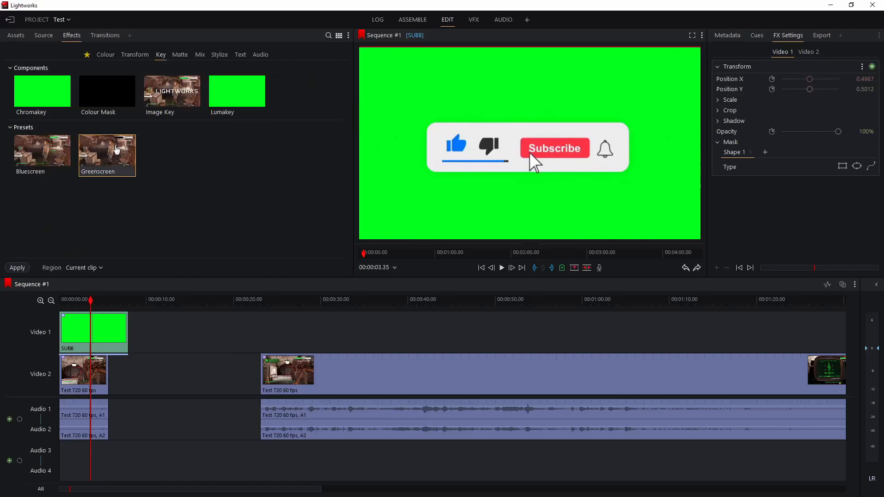
drag(117, 150, 90, 321)
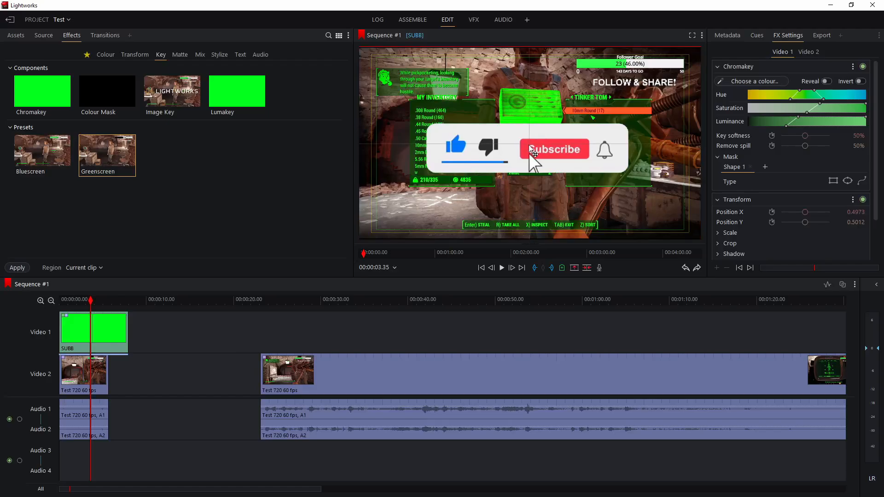
- Scale the subscribe overlay to roughly half size and place it low in the frame, at about X 0.50 and Y 0.20
drag(528, 139, 531, 174)
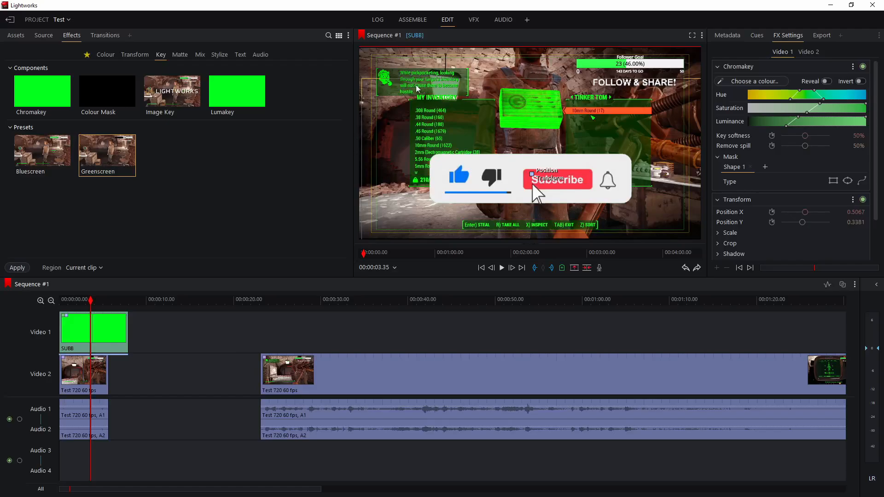
drag(361, 81, 432, 120)
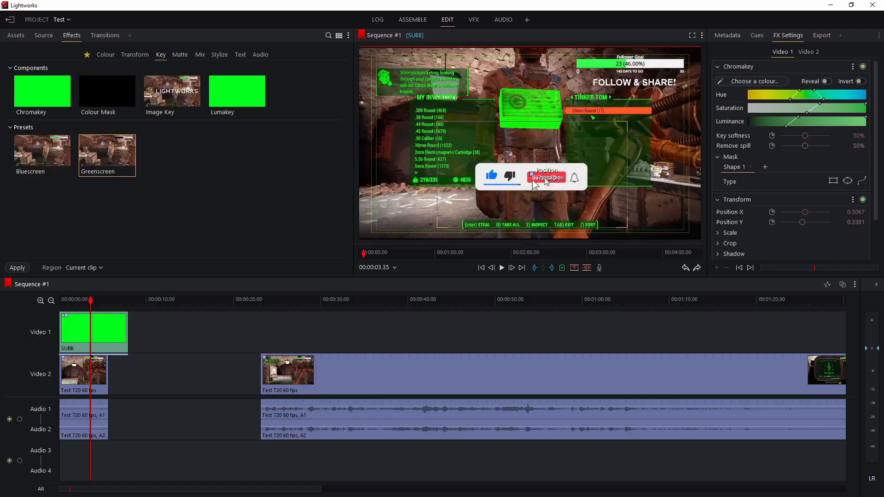
drag(534, 183, 535, 208)
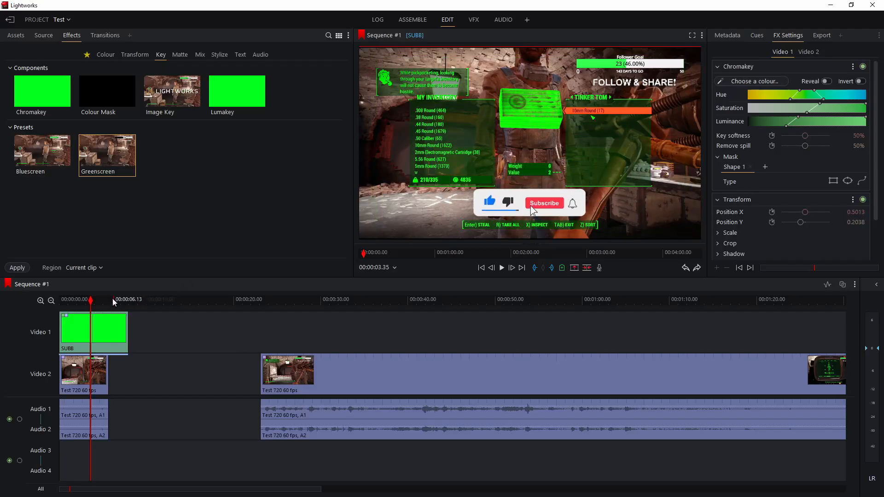
- Play the sequence from the start and scrub to the end of the SUBB clip to check the keyed overlay
drag(91, 303, 56, 300)
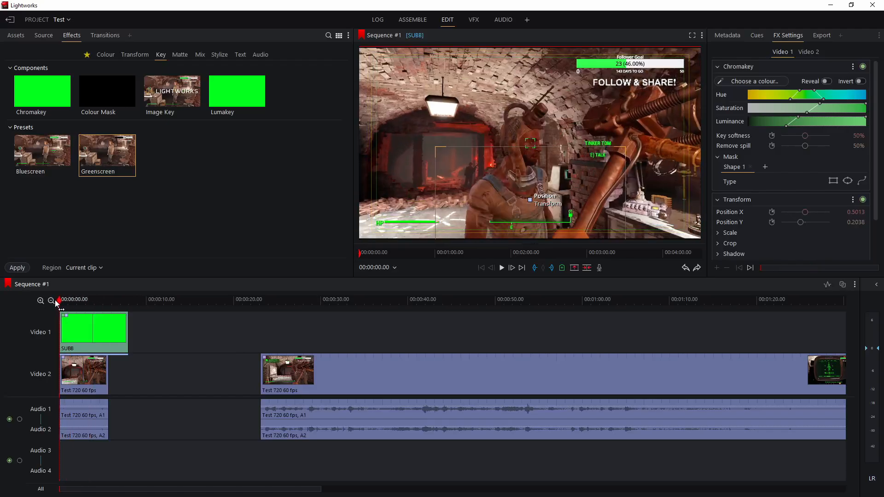
click(504, 273)
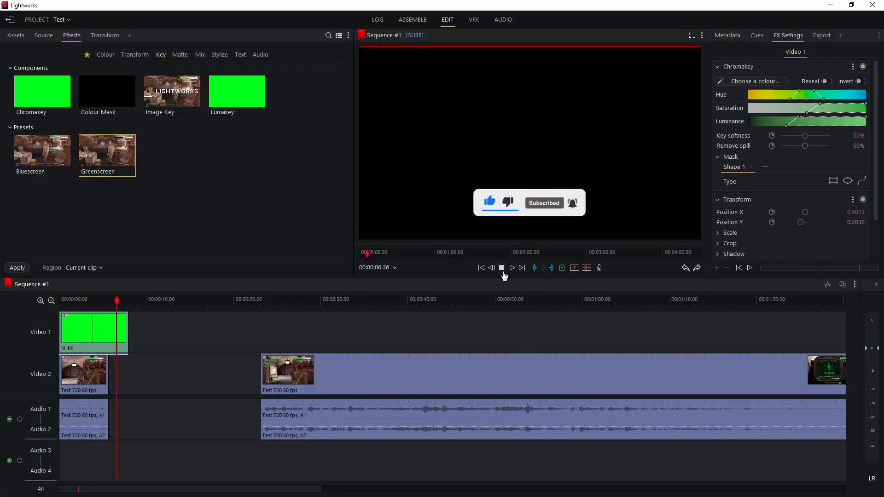
click(502, 269)
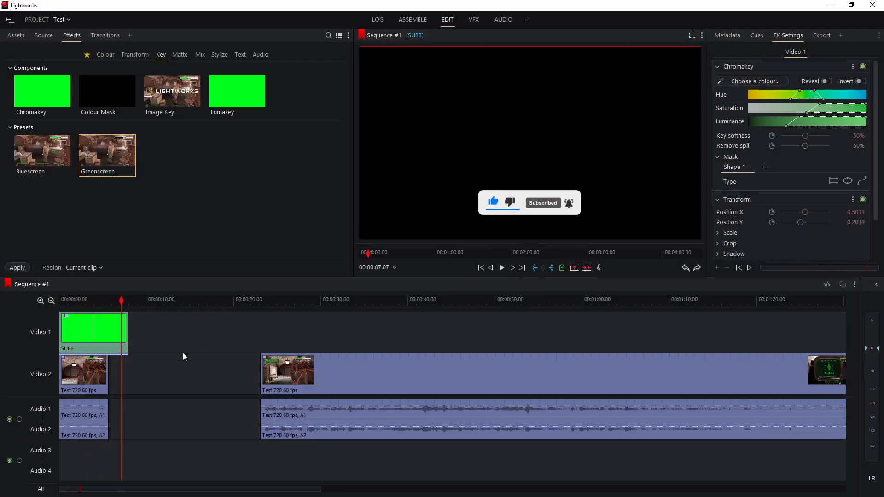
click(118, 301)
drag(118, 307, 125, 303)
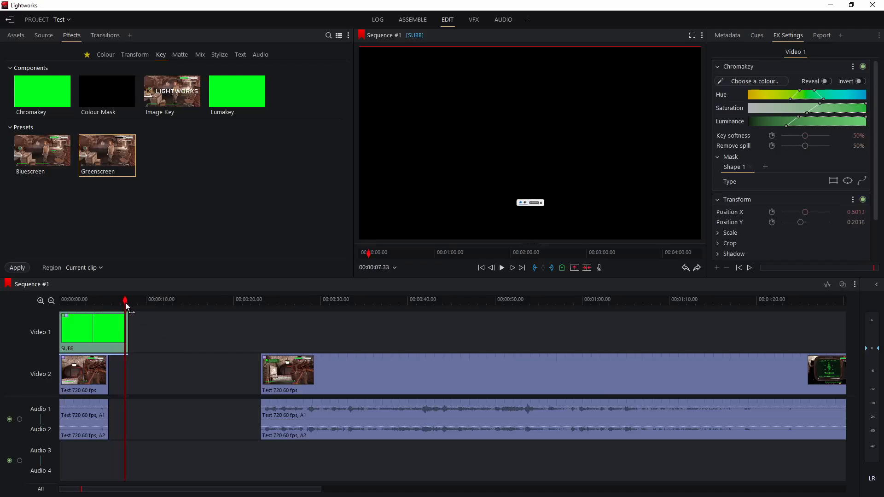
- Delete the SUBB clip from Video 1
click(160, 319)
click(79, 323)
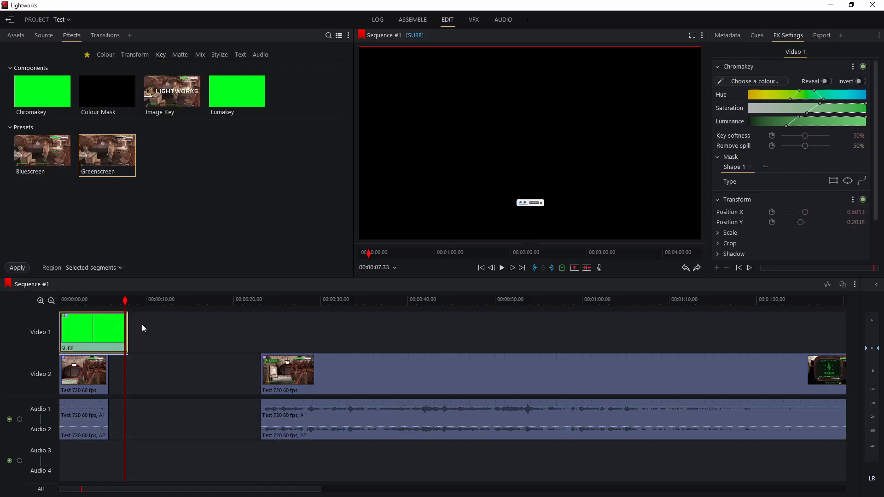
key(Delete)
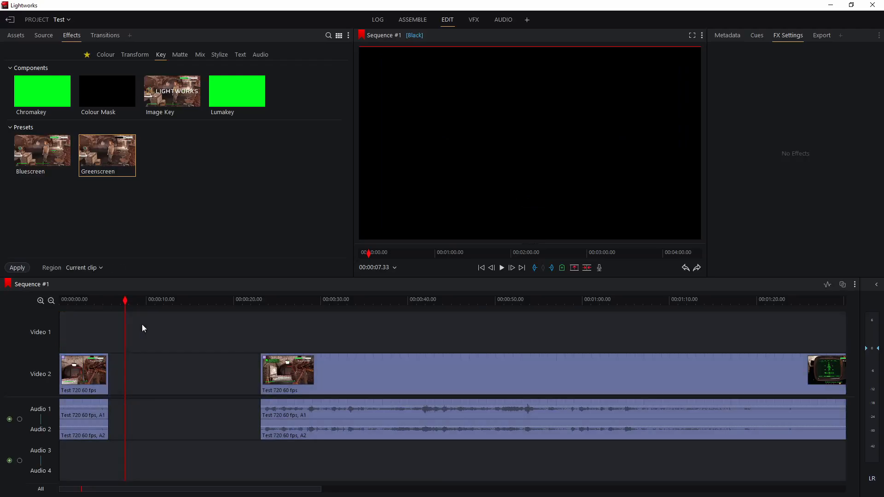
- Add the SUBB clip again at the start of Video 1 and delete its audio
click(16, 35)
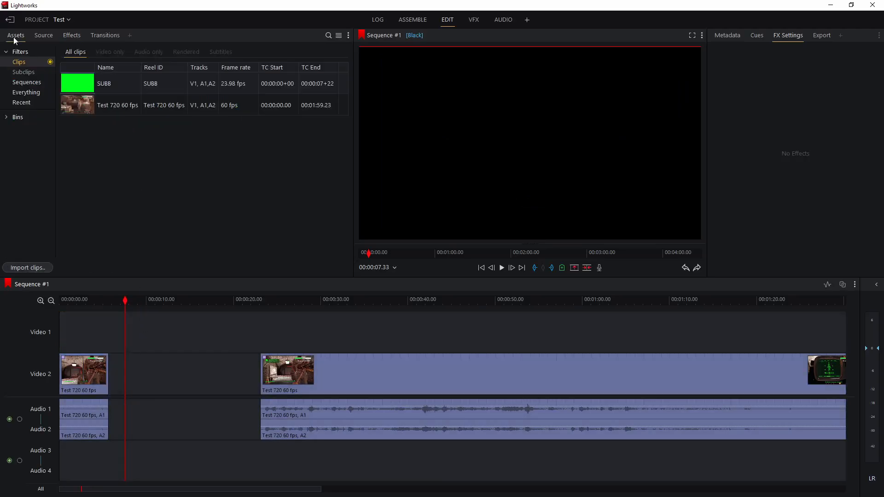
drag(86, 84, 95, 325)
click(173, 424)
key(Delete)
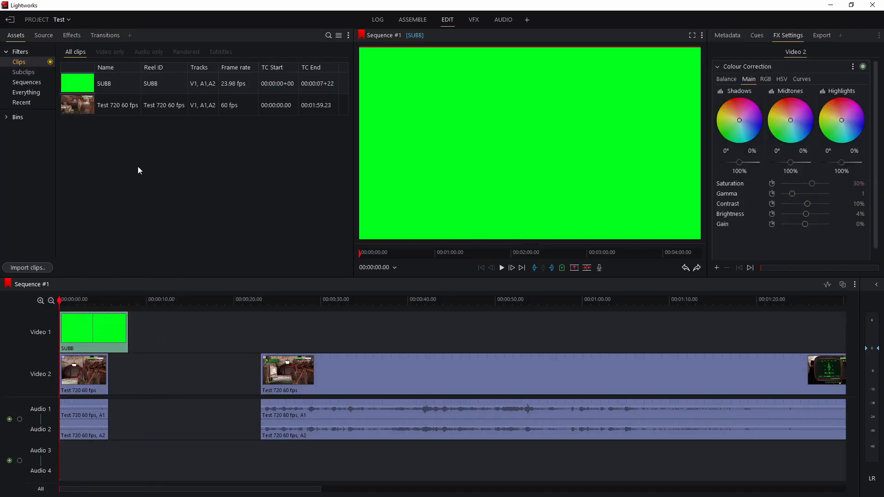
- Apply the Greenscreen key preset to the SUBB clip on Video 1 and check the overlay at about 4 seconds
click(73, 35)
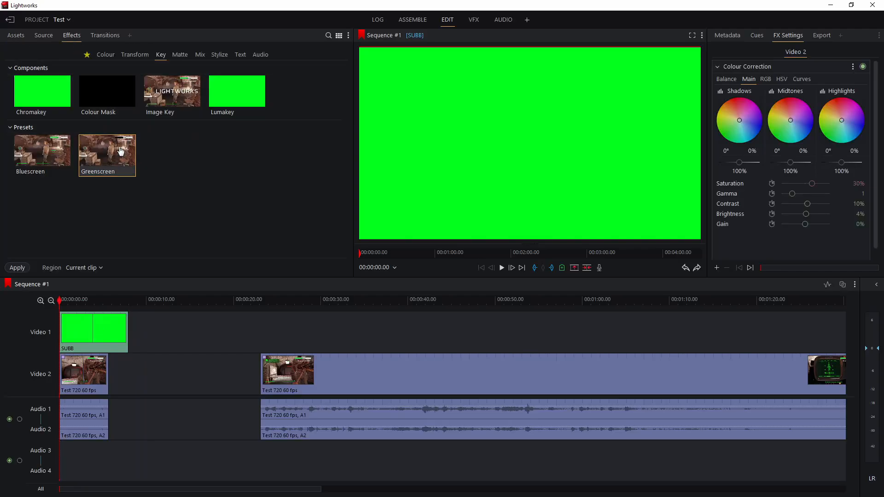
drag(120, 151, 101, 331)
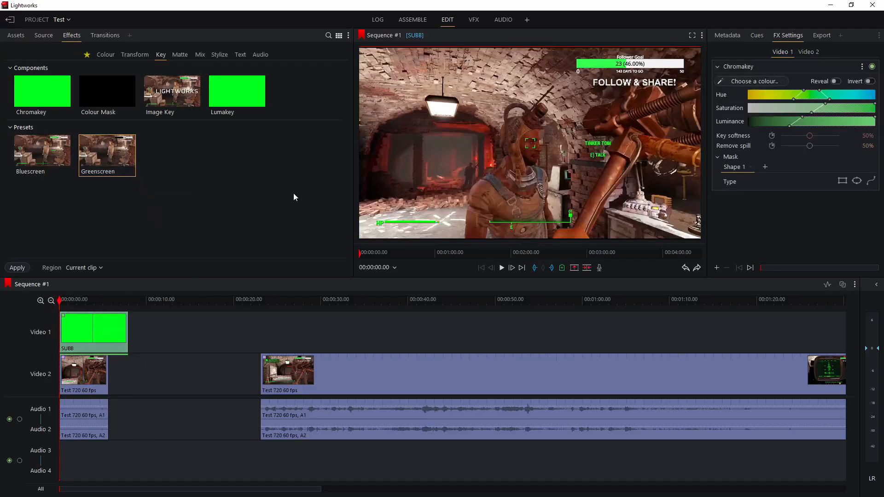
click(108, 300)
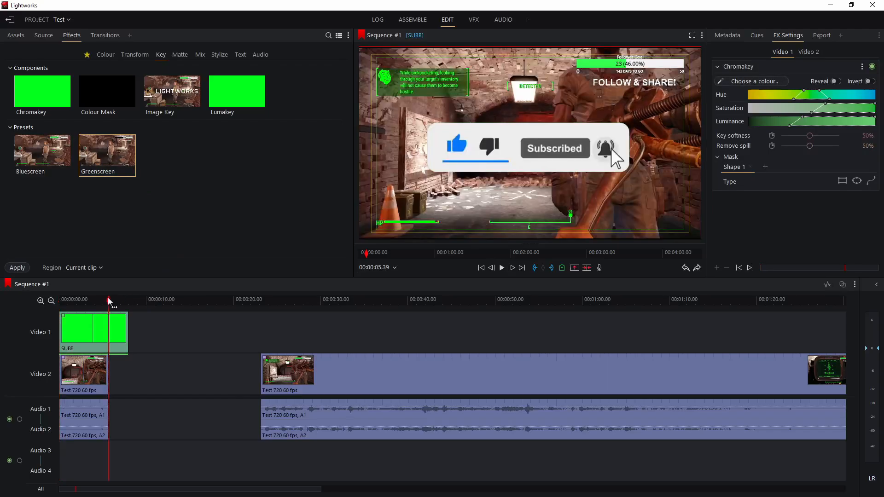
drag(109, 300, 99, 302)
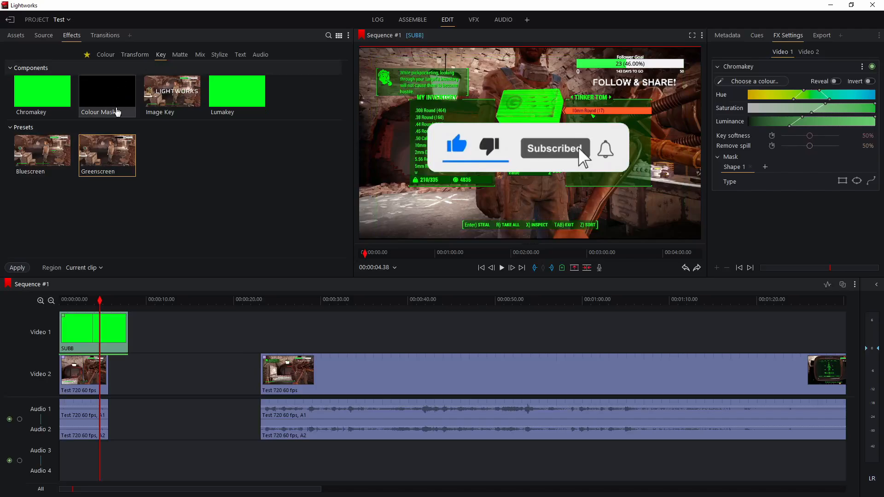
- Add the Transform effect to the keyed SUBB clip and try to move only the overlay, to about X 0.51 and Y 0.48
click(138, 55)
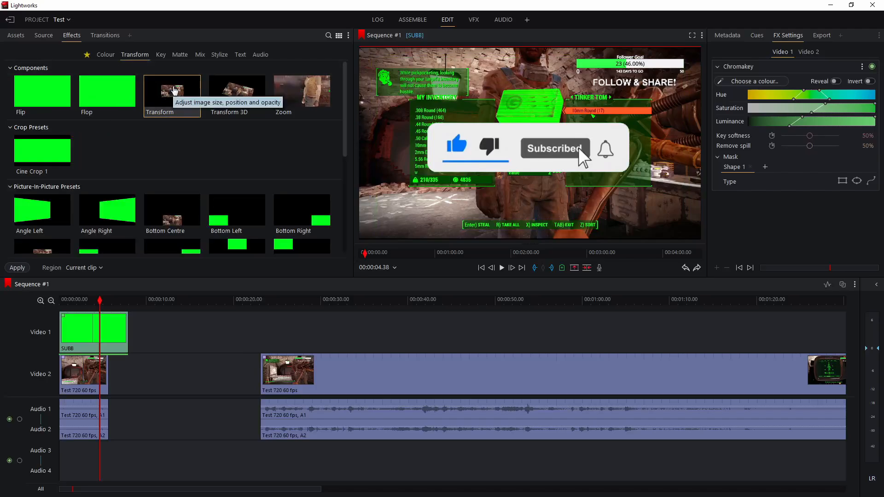
drag(175, 91, 90, 321)
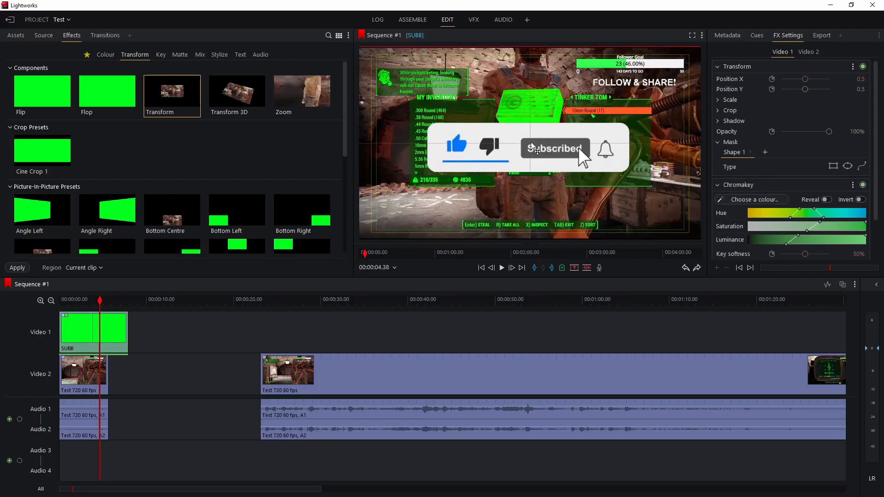
mouse_move(535, 157)
mouse_down()
mouse_move(536, 184)
mouse_move(539, 155)
mouse_up()
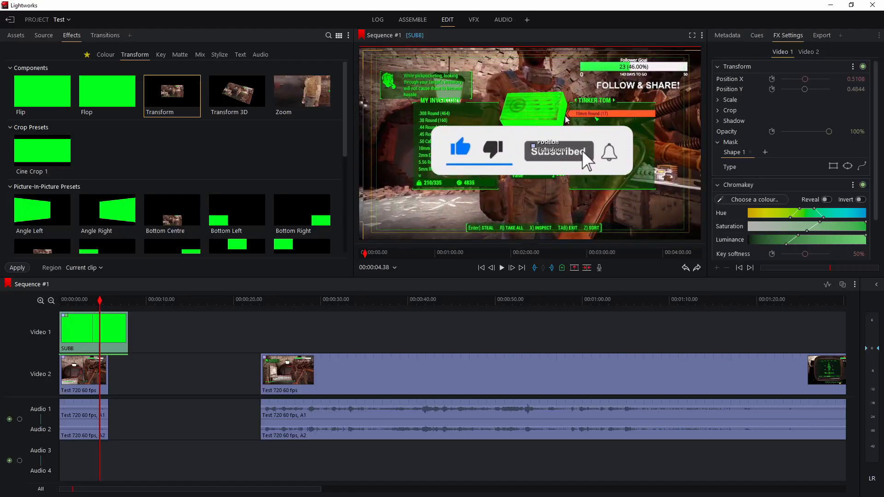
drag(543, 156, 540, 157)
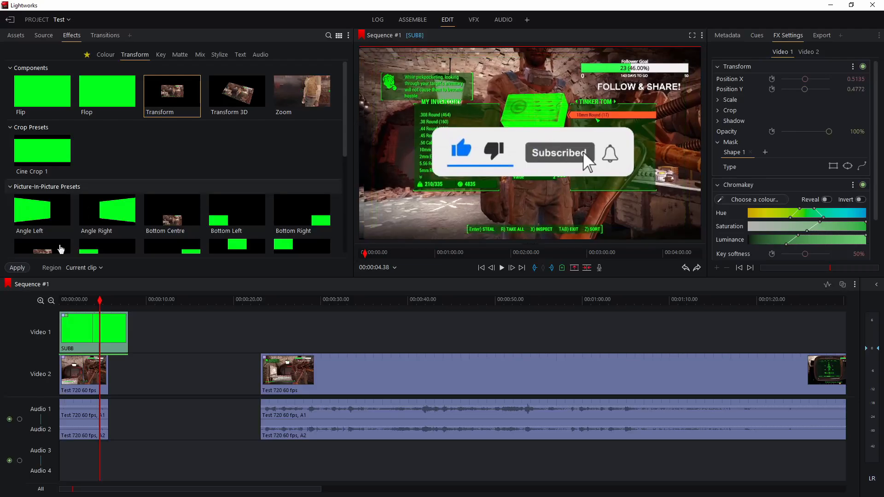
- Delete the SUBB clip with its effects from Video 1
click(125, 328)
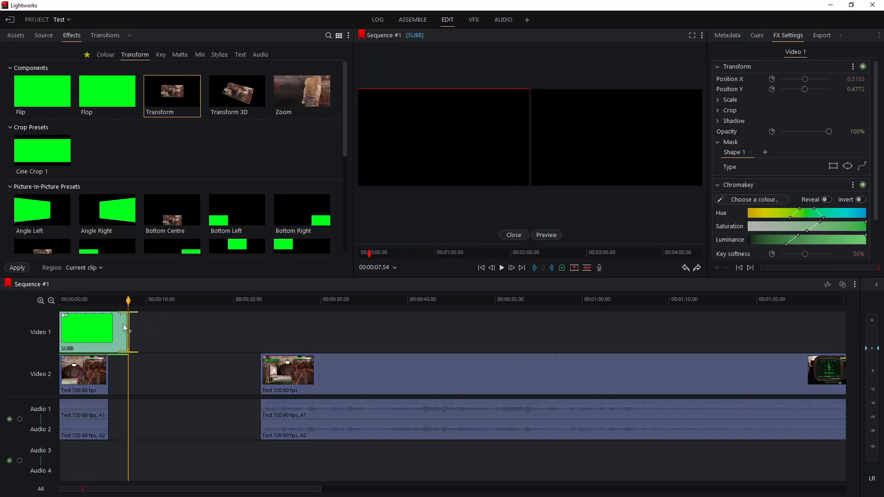
click(114, 325)
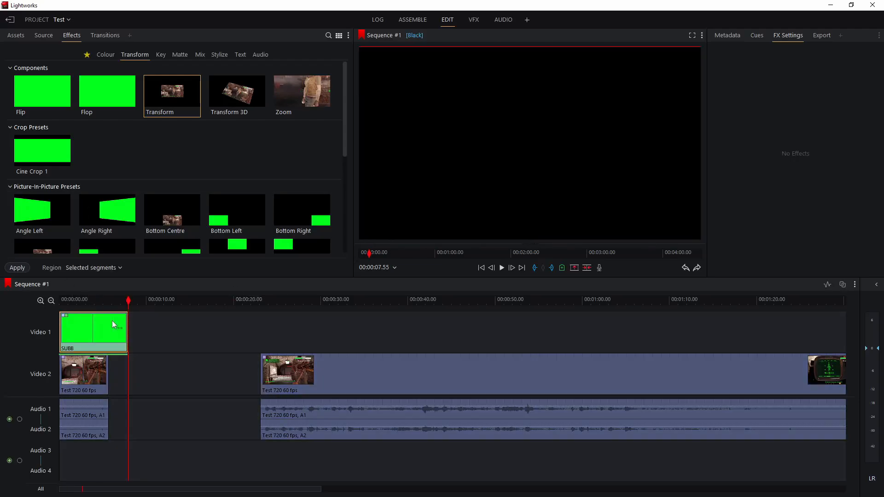
key(Delete)
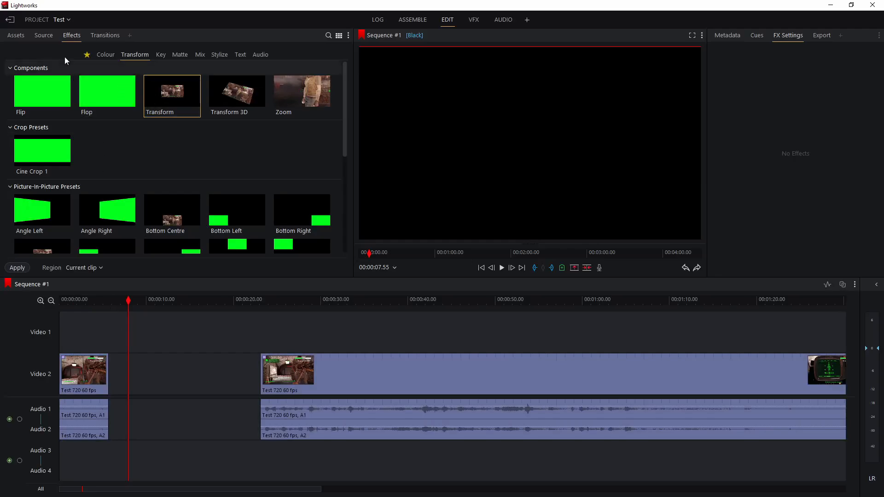
- Add a fresh SUBB clip to Video 1, delete its audio and move it to the start of the sequence
click(16, 35)
drag(79, 83, 123, 314)
key(Delete)
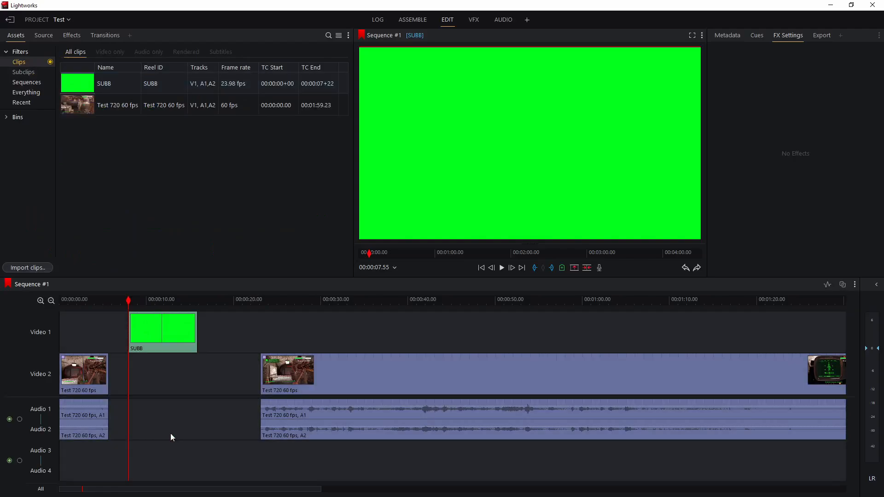
drag(161, 344, 96, 336)
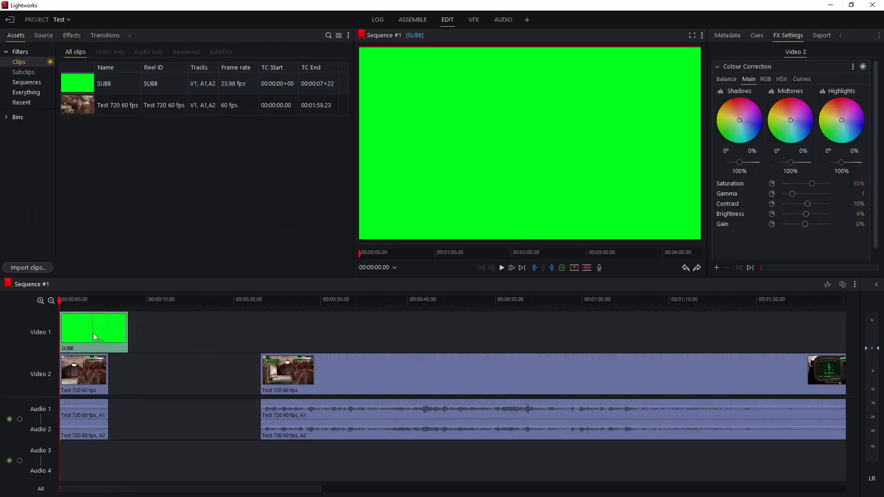
- Apply the Transform effect first and the Greenscreen key preset second to the SUBB clip on Video 1
click(71, 35)
drag(177, 99, 92, 327)
click(160, 54)
drag(108, 154, 102, 319)
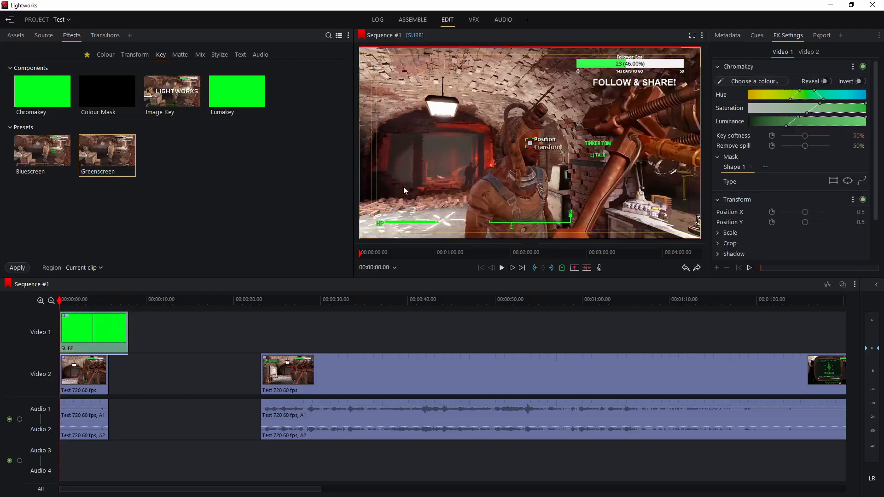
- At about 4 seconds, scale the subscribe overlay to roughly half size and place it low in the frame, at about X 0.50 and Y 0.20
click(95, 300)
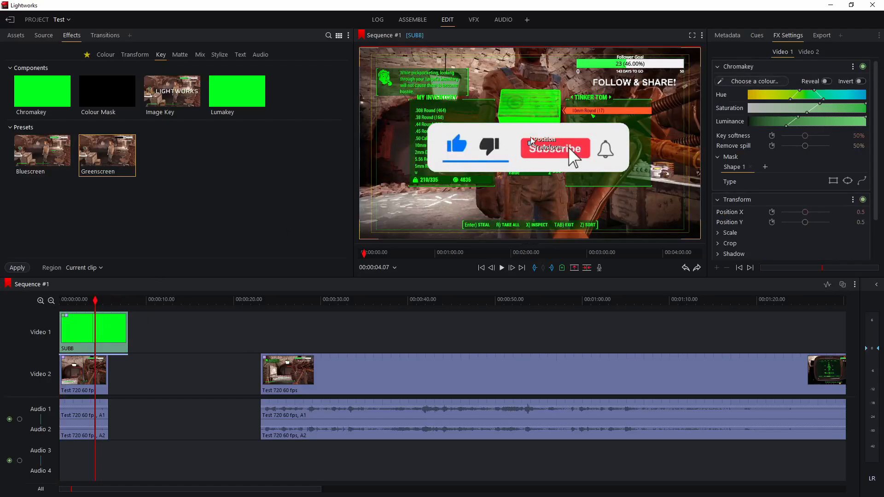
drag(697, 49, 616, 94)
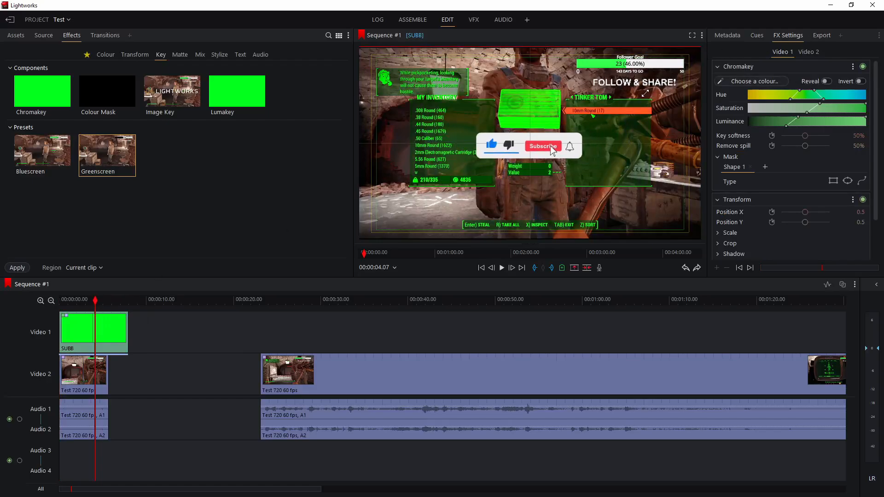
drag(536, 155, 535, 210)
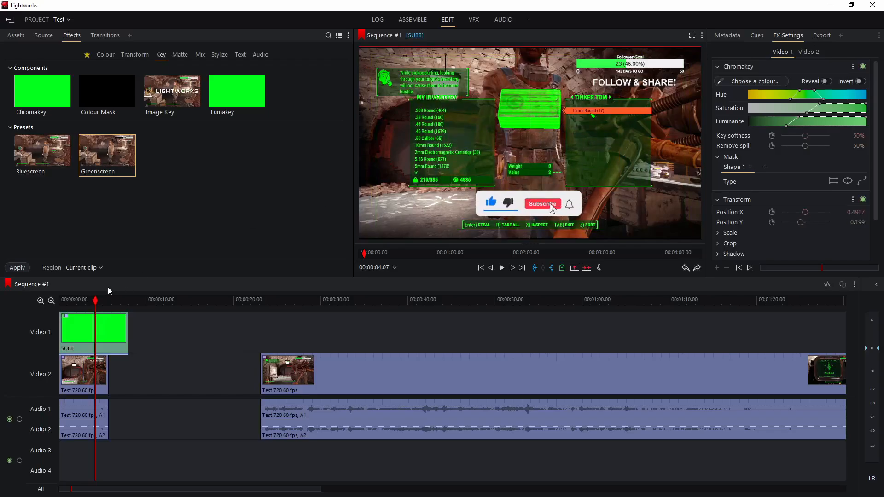
- Play the sequence from the start to check the overlay, go to about 1.5 seconds and bring up the project's clips
drag(93, 299, 47, 302)
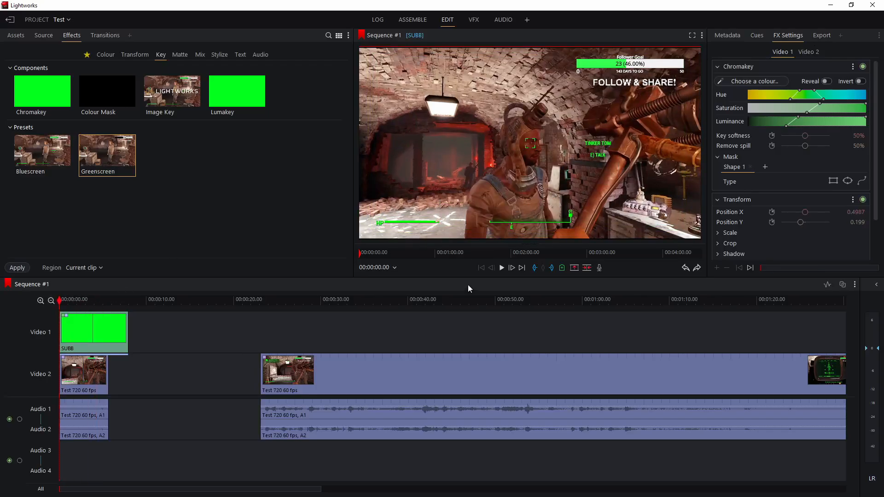
click(504, 272)
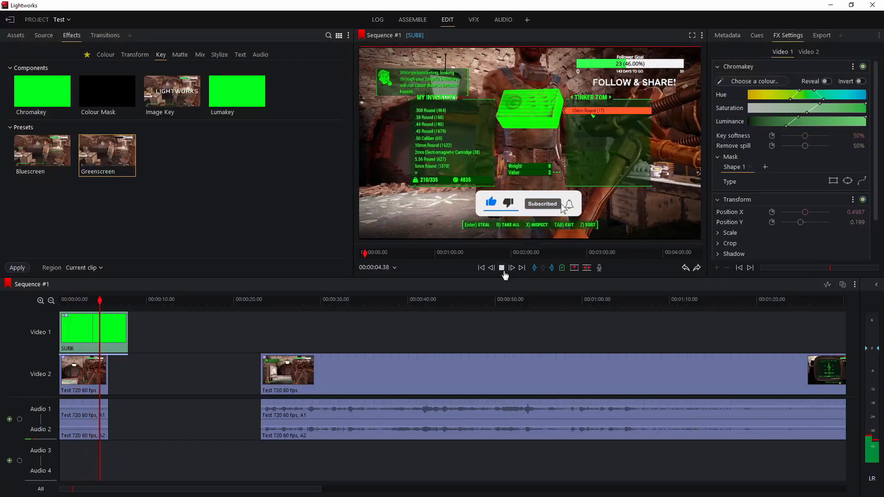
click(502, 268)
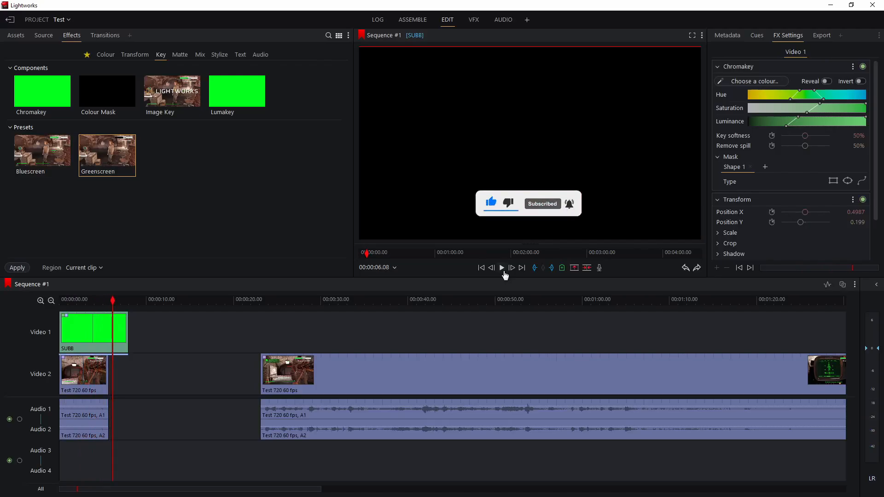
click(74, 300)
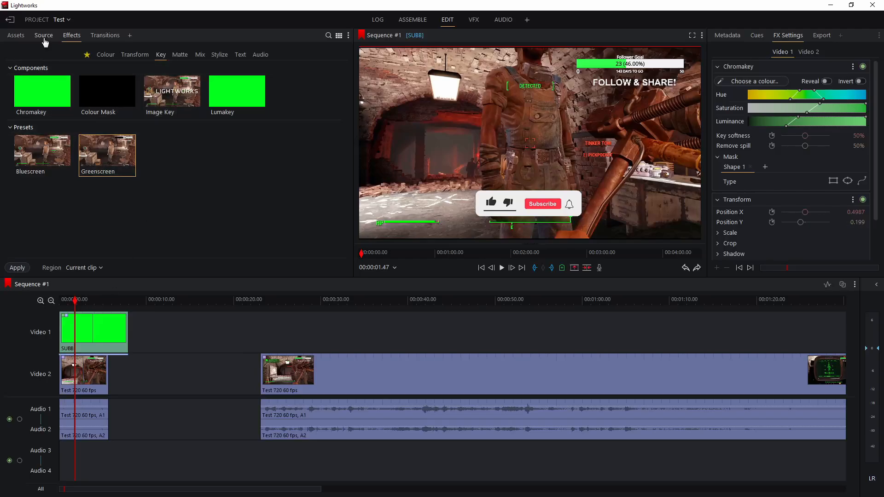
click(17, 36)
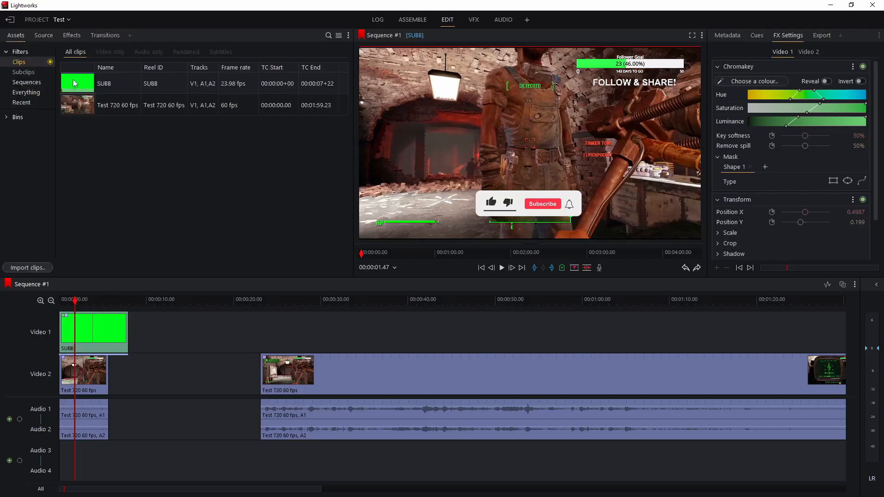